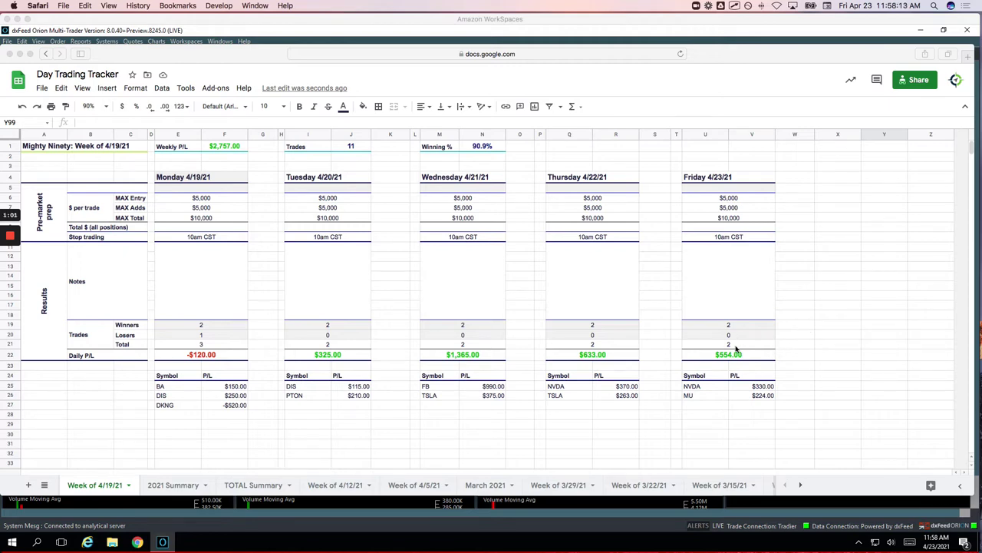
Review Friday 4/23/21's symbols and P/L in each trader section of the Week of 4/19/21 sheet.
click(794, 380)
click(783, 396)
scroll(787, 384, down, 5)
scroll(787, 384, down, 15)
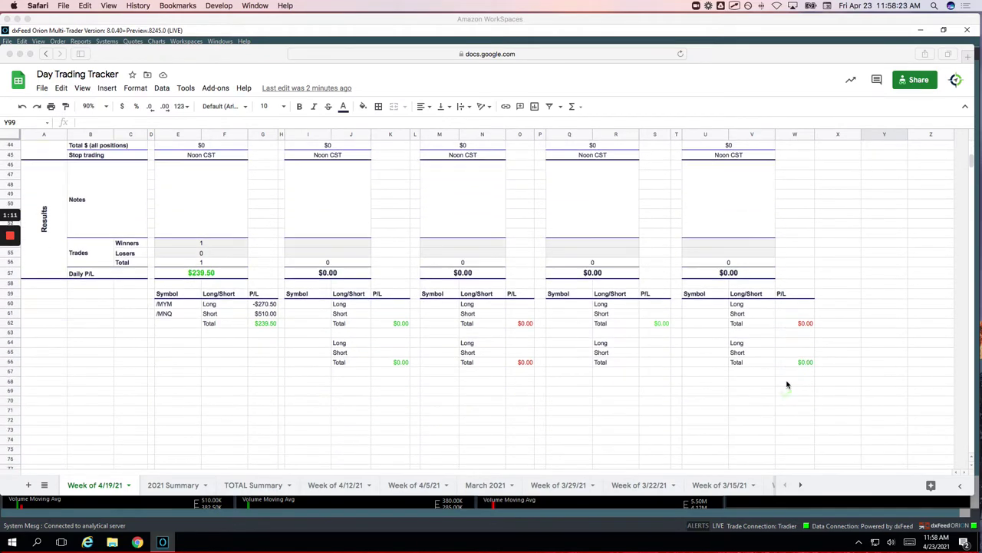
scroll(788, 385, down, 1)
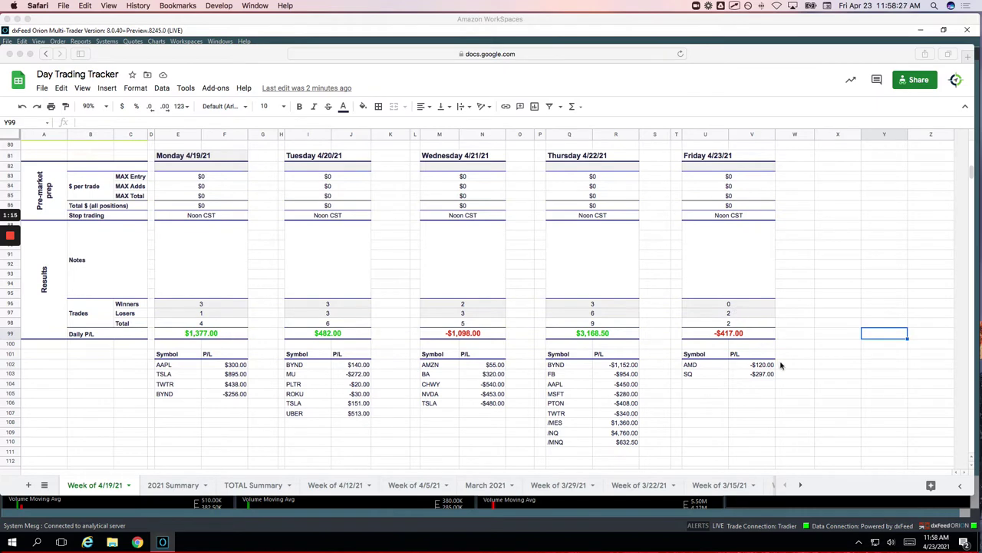
mouse_move(781, 361)
mouse_down()
mouse_move(792, 356)
mouse_move(795, 371)
mouse_up()
Switch to the dxFeed Orion Multi-Trader window in full screen and show the NT_Stocks_1 workspace.
click(20, 53)
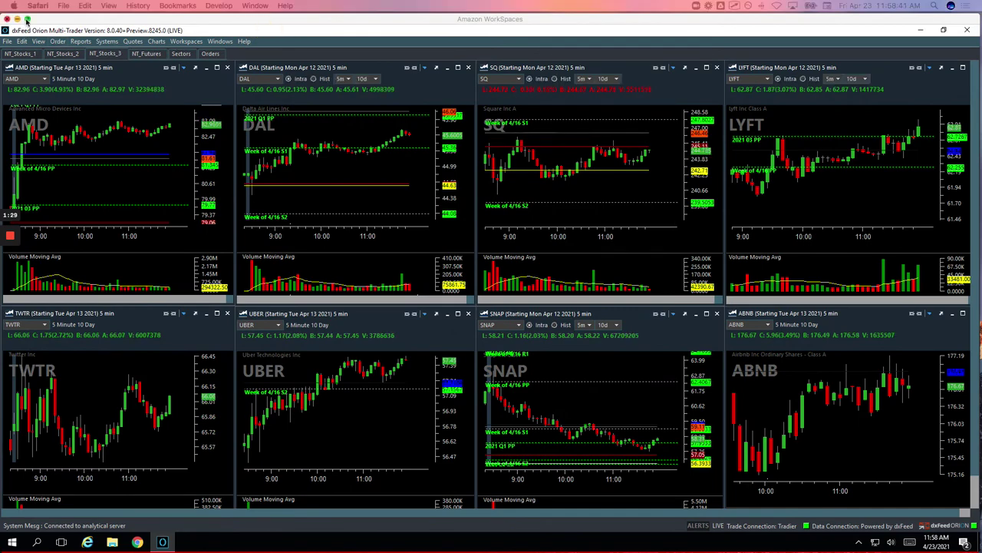
click(27, 19)
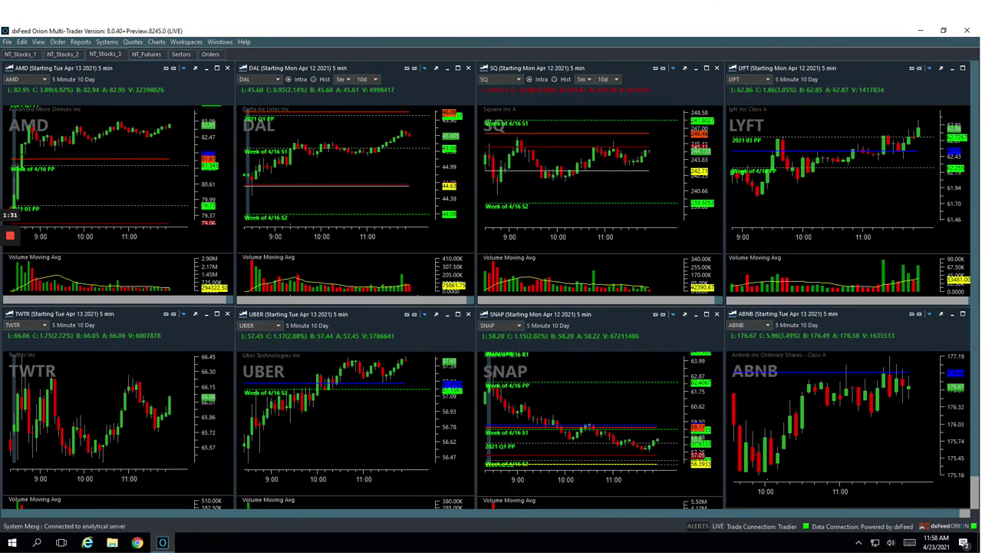
click(30, 54)
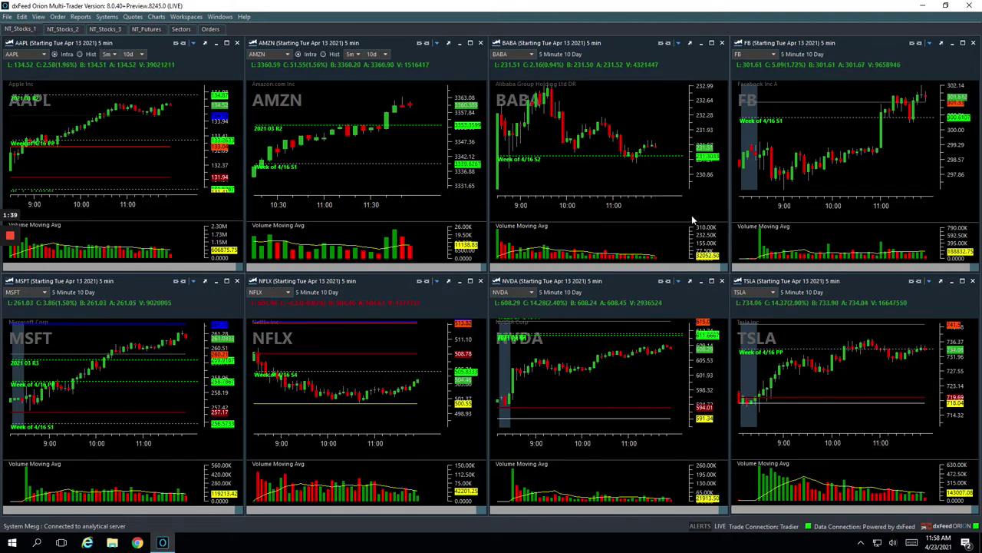
Examine the enlarged NVDA 5-minute chart, tracing price from the 08:35 candle to about 09:15, and restore the chart grid.
click(712, 284)
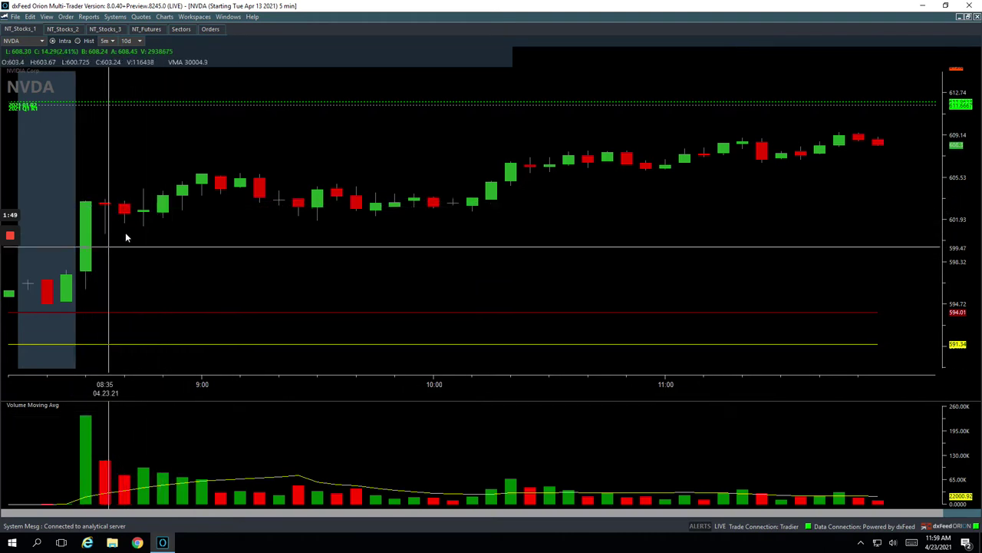
click(142, 208)
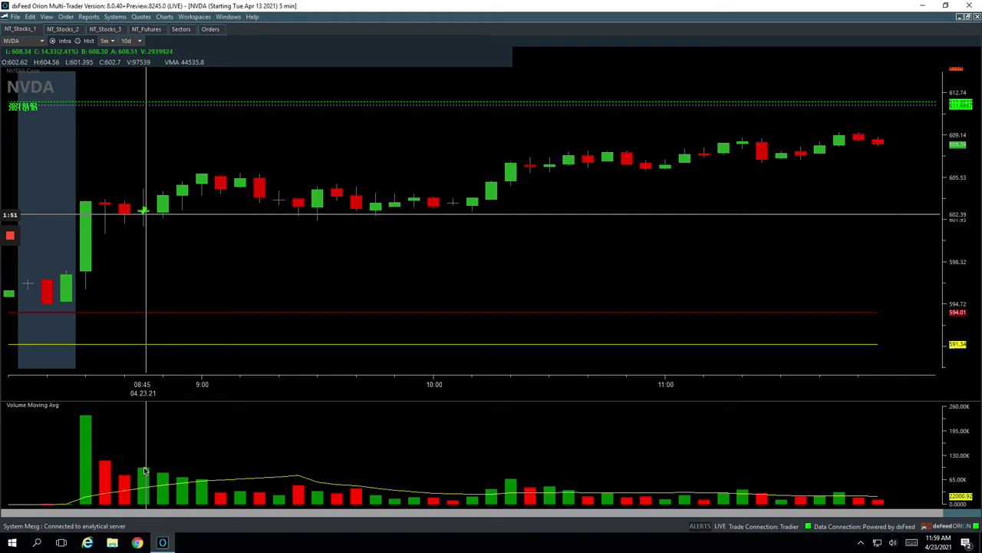
click(144, 219)
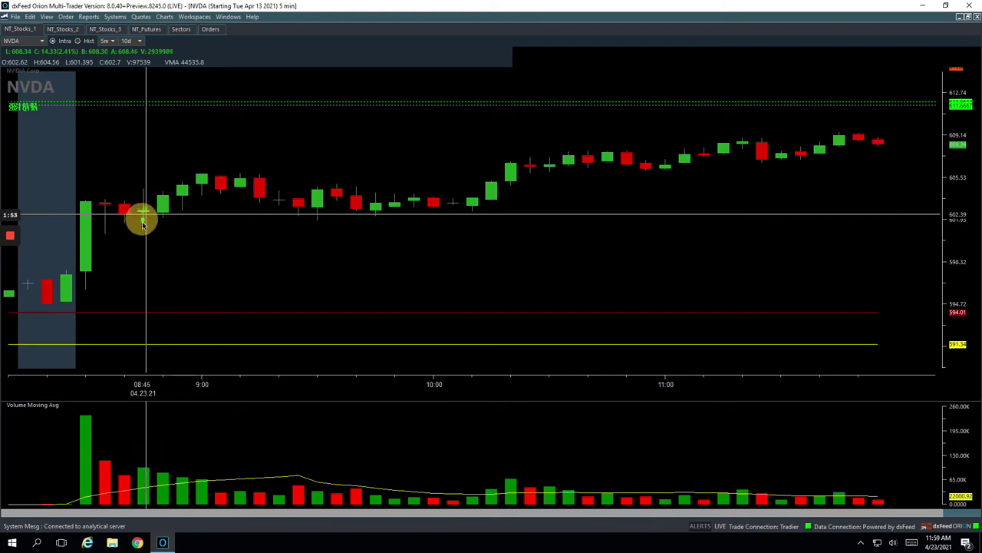
drag(102, 205, 144, 222)
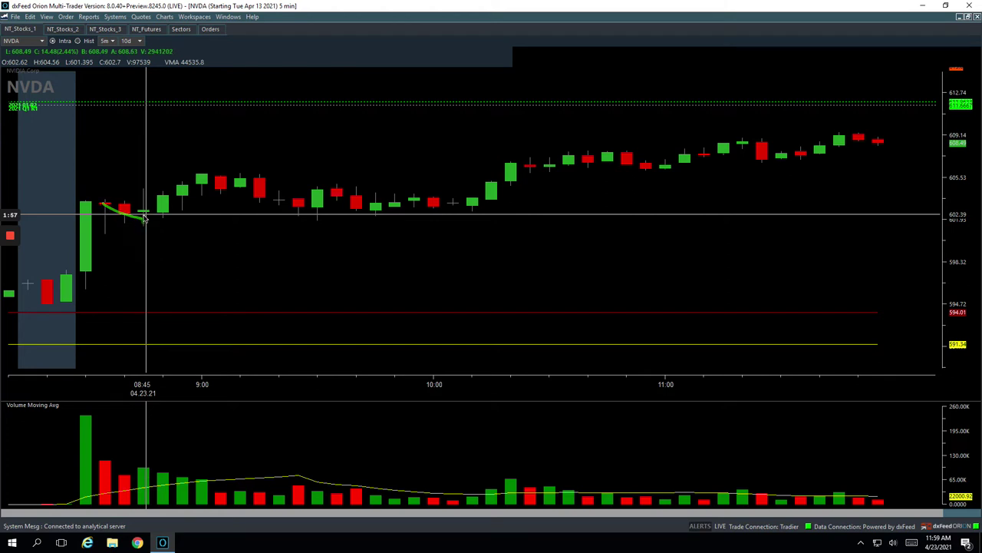
click(143, 220)
mouse_move(143, 221)
mouse_down()
mouse_move(202, 176)
mouse_move(248, 175)
mouse_move(285, 200)
mouse_move(259, 193)
mouse_move(262, 201)
mouse_up()
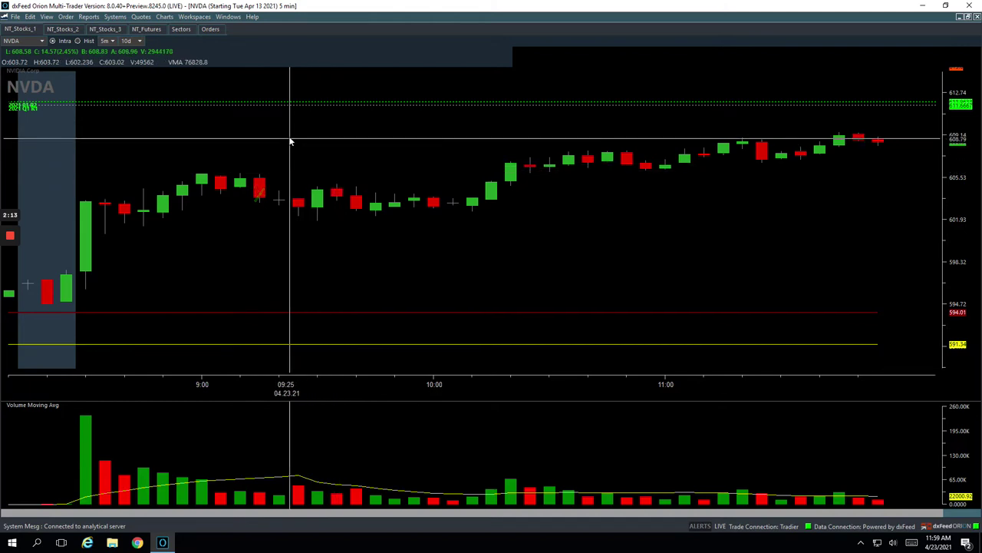
click(967, 17)
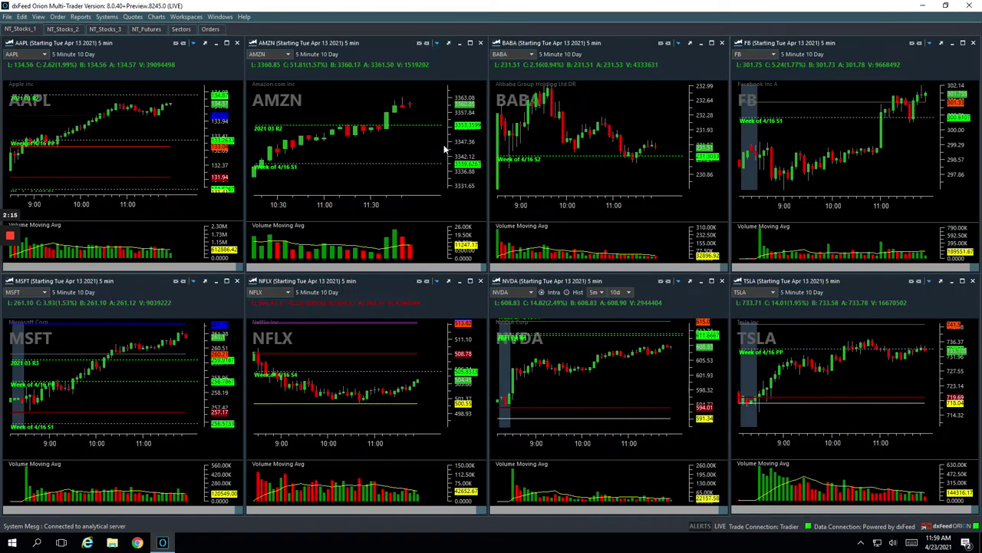
Examine the enlarged MU chart from the NT_Stocks_2 workspace, tracing price from the 09:10 candle to about 09:40, and restore the grid.
click(75, 29)
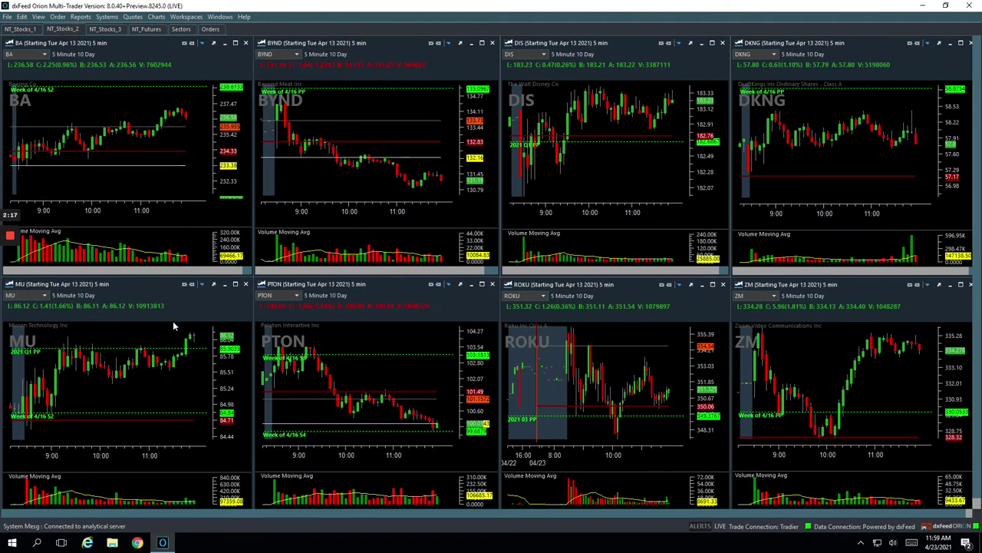
click(224, 281)
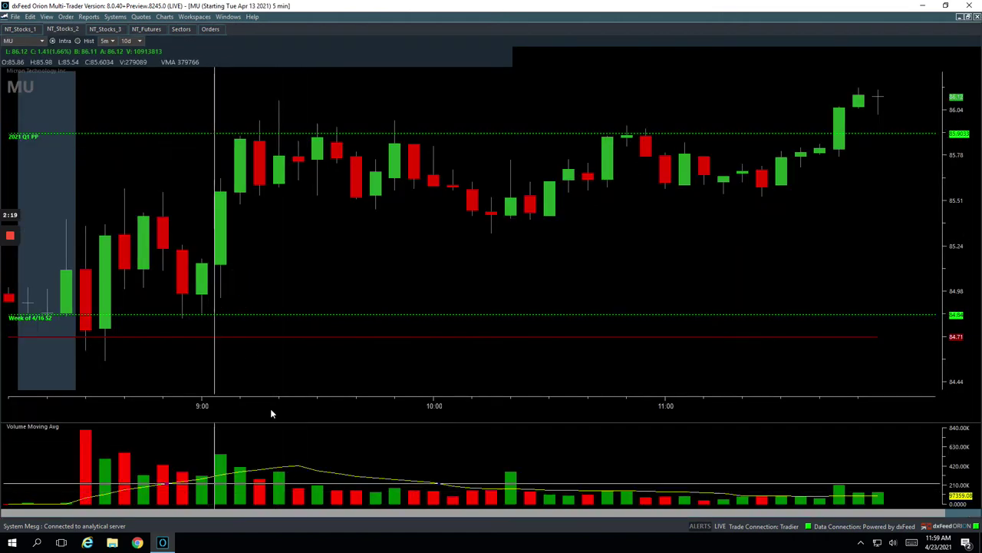
click(250, 132)
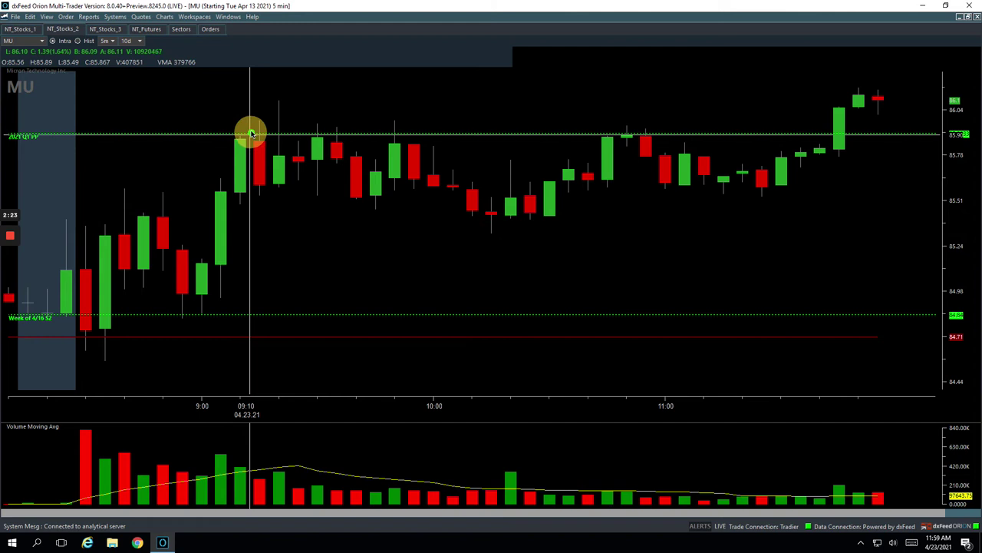
mouse_move(250, 133)
mouse_down()
mouse_move(264, 202)
mouse_move(281, 112)
mouse_up()
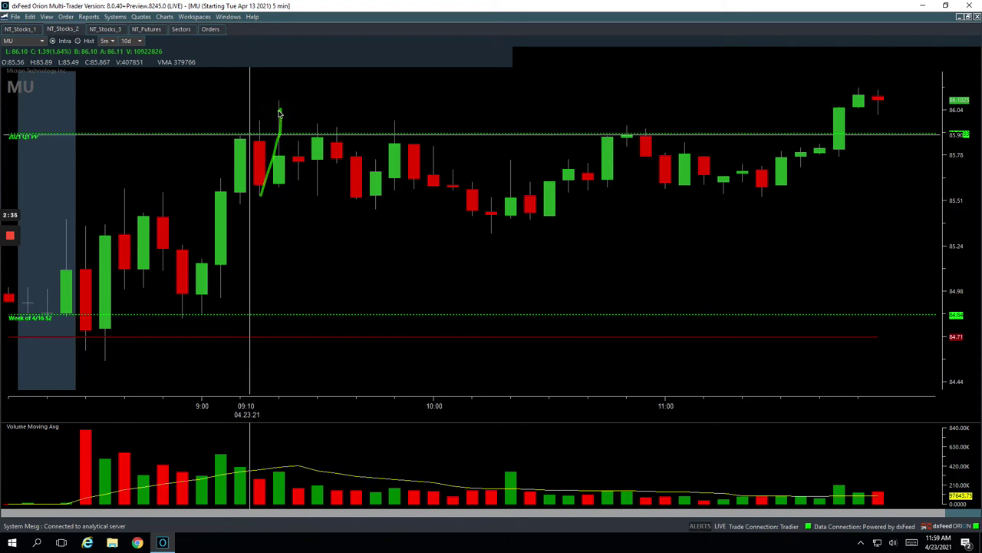
mouse_move(281, 113)
mouse_down()
mouse_move(281, 160)
mouse_move(335, 145)
mouse_move(354, 203)
mouse_move(370, 193)
mouse_up()
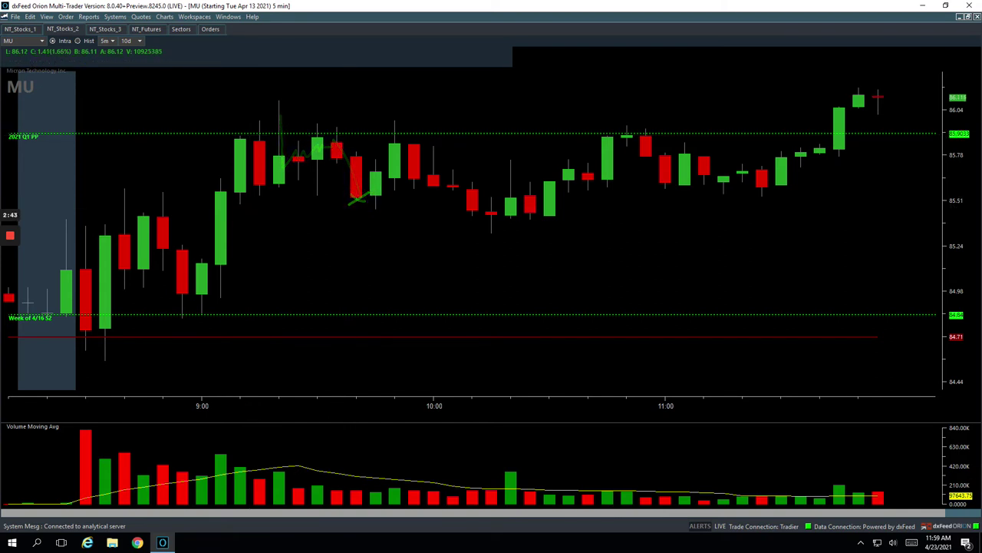
click(969, 16)
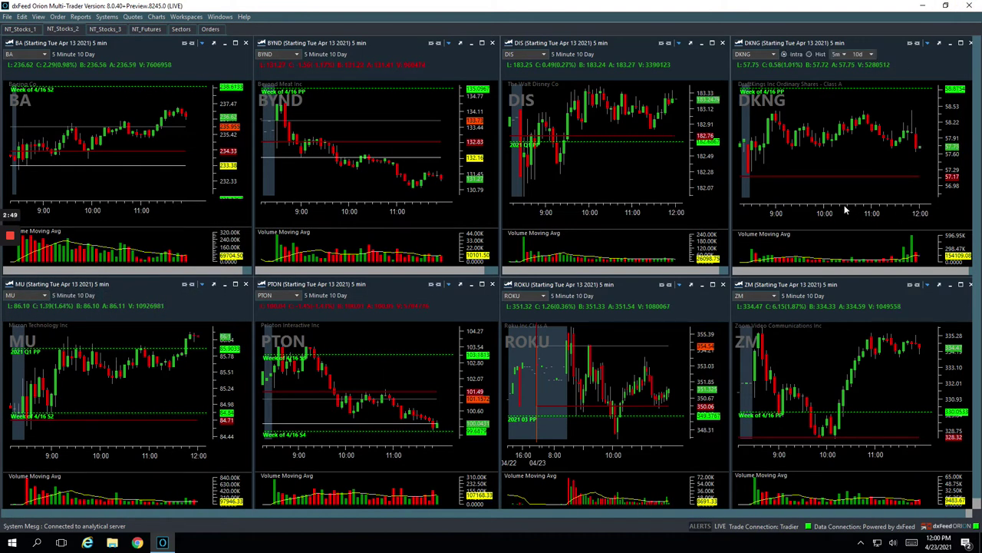
Examine the enlarged AMD chart from the NT_Stocks_3 workspace, tracing price from the 08:40 candle to about 09:45, and restore the grid.
click(105, 29)
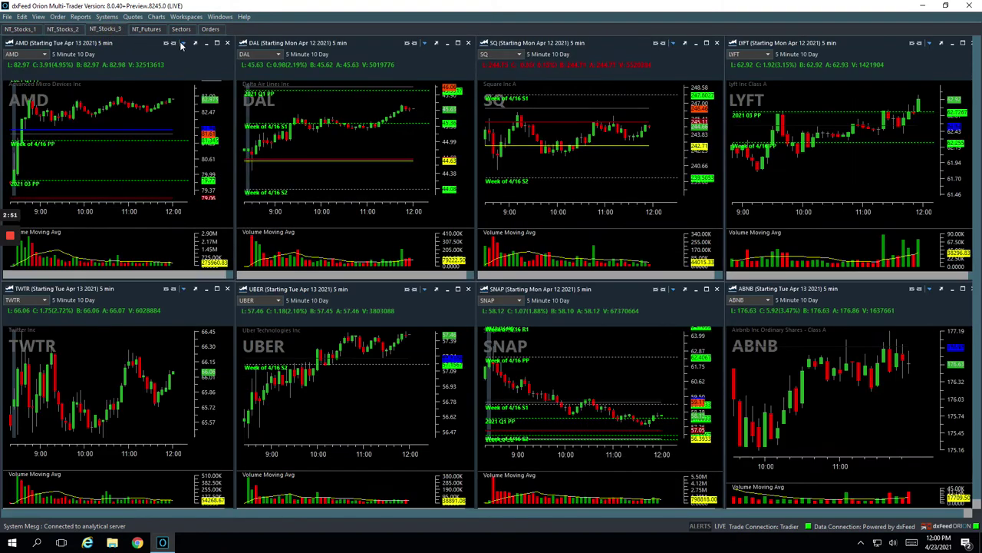
click(215, 43)
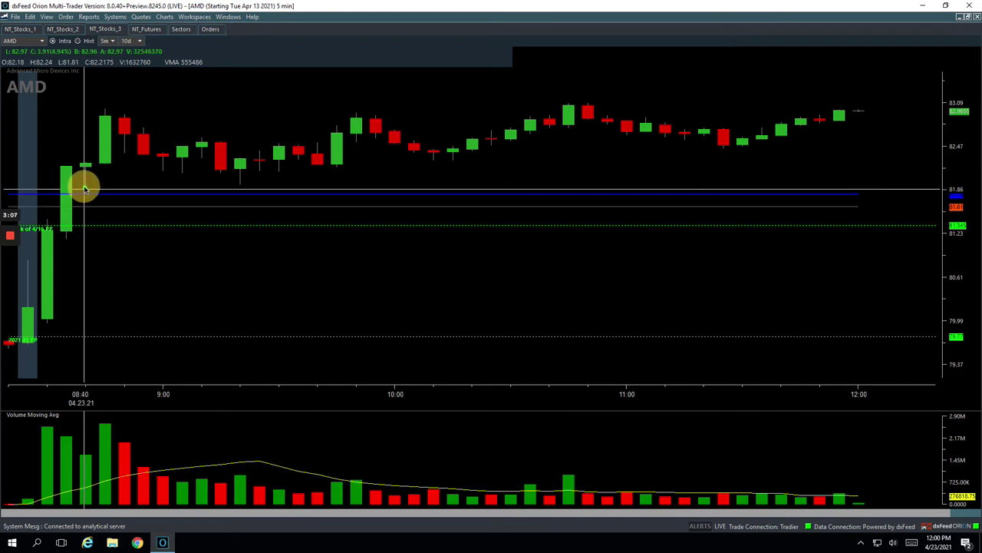
drag(84, 190, 105, 119)
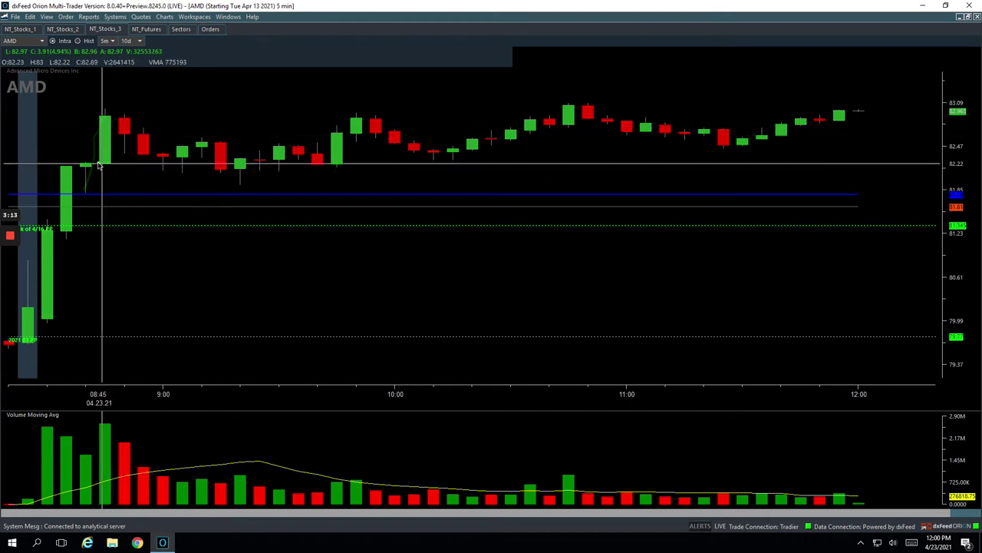
mouse_move(96, 164)
mouse_down()
mouse_move(150, 166)
mouse_move(118, 159)
mouse_move(94, 160)
mouse_move(161, 170)
mouse_up()
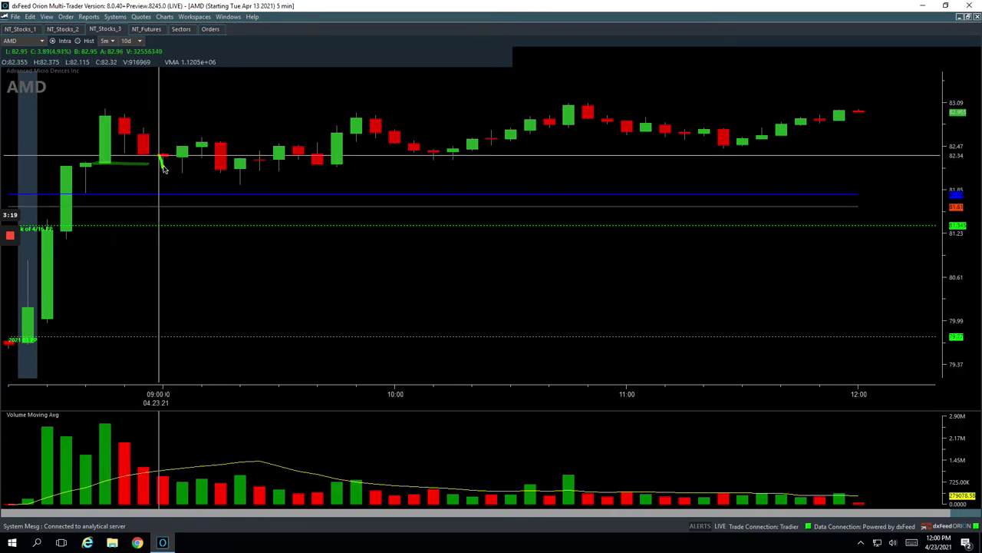
mouse_move(163, 169)
mouse_down()
mouse_move(187, 149)
mouse_move(242, 179)
mouse_up()
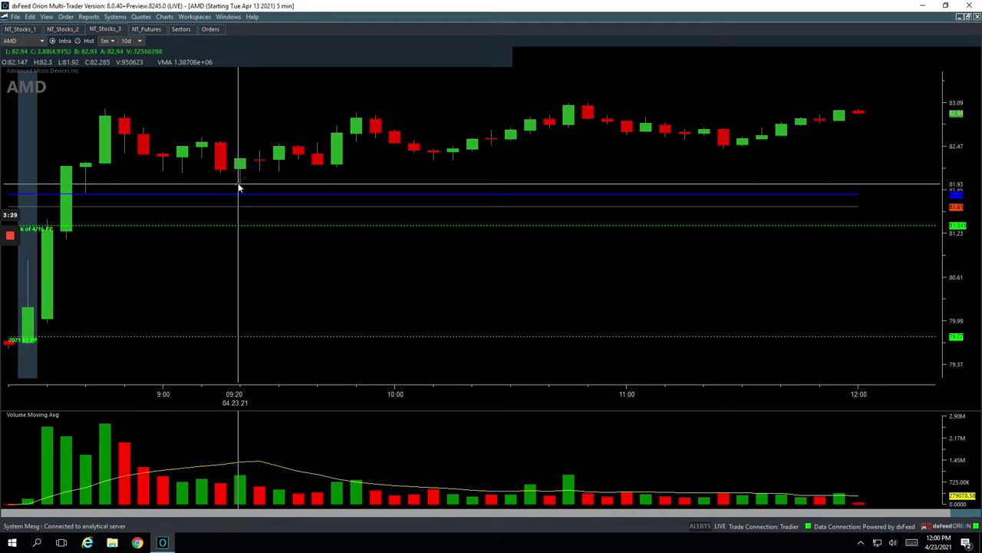
mouse_move(242, 175)
mouse_down()
mouse_move(287, 160)
mouse_move(323, 163)
mouse_move(345, 127)
mouse_move(331, 133)
mouse_up()
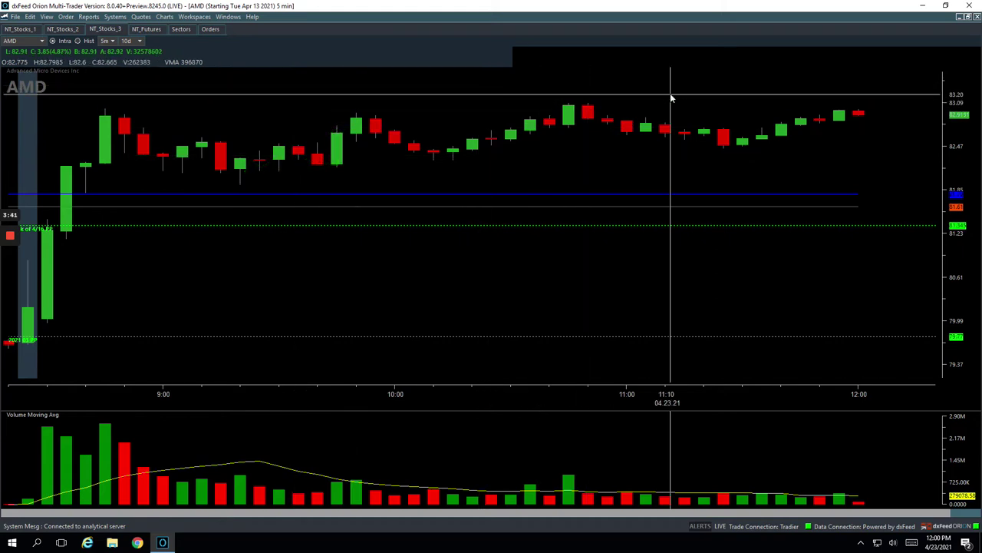
click(967, 18)
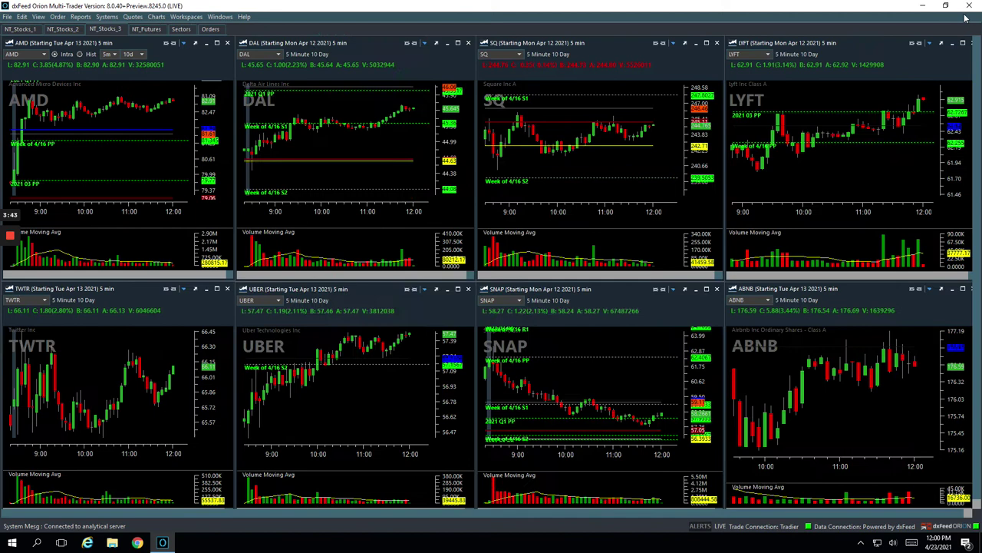
Examine the enlarged SQ chart with its premarket range, tracing price and volume shortly after the open, and restore the grid.
click(706, 43)
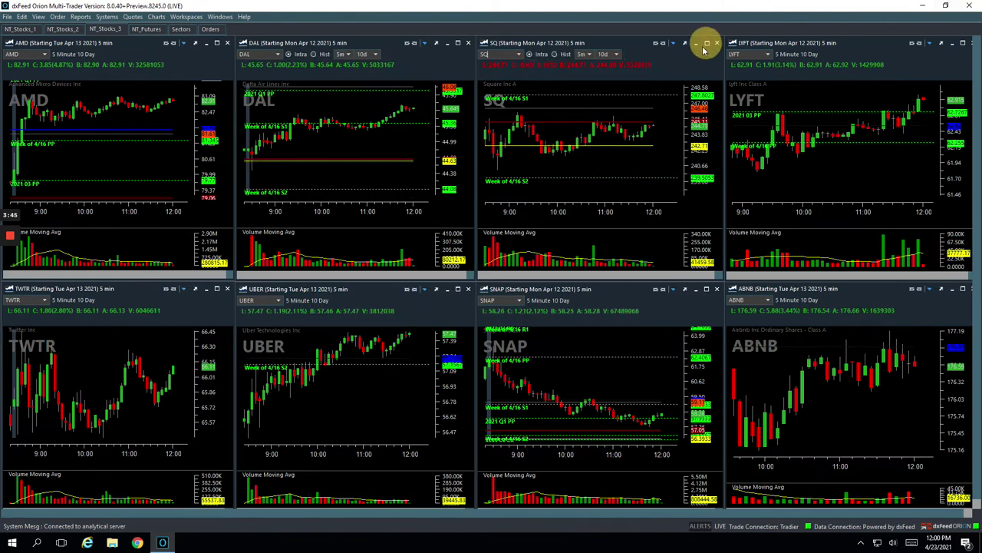
scroll(423, 394, down, 3)
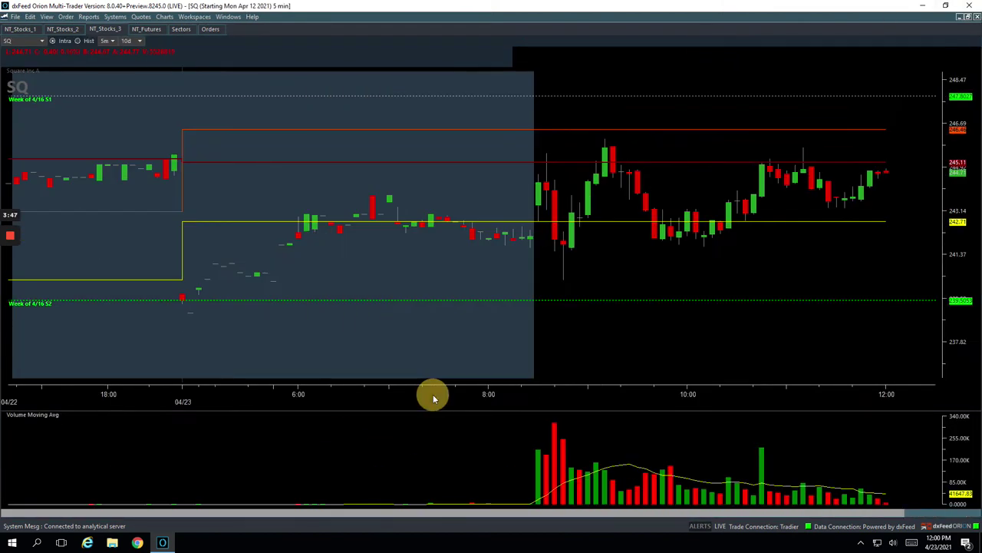
click(554, 420)
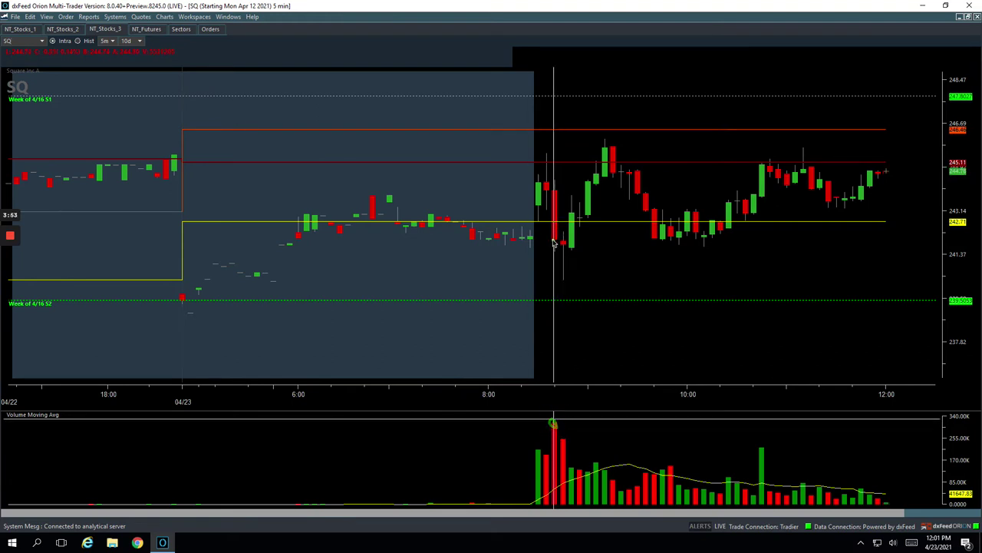
click(552, 241)
click(555, 224)
click(555, 224)
drag(556, 224, 565, 276)
click(561, 287)
mouse_move(563, 283)
mouse_down()
mouse_move(577, 208)
mouse_move(591, 199)
mouse_move(576, 206)
mouse_up()
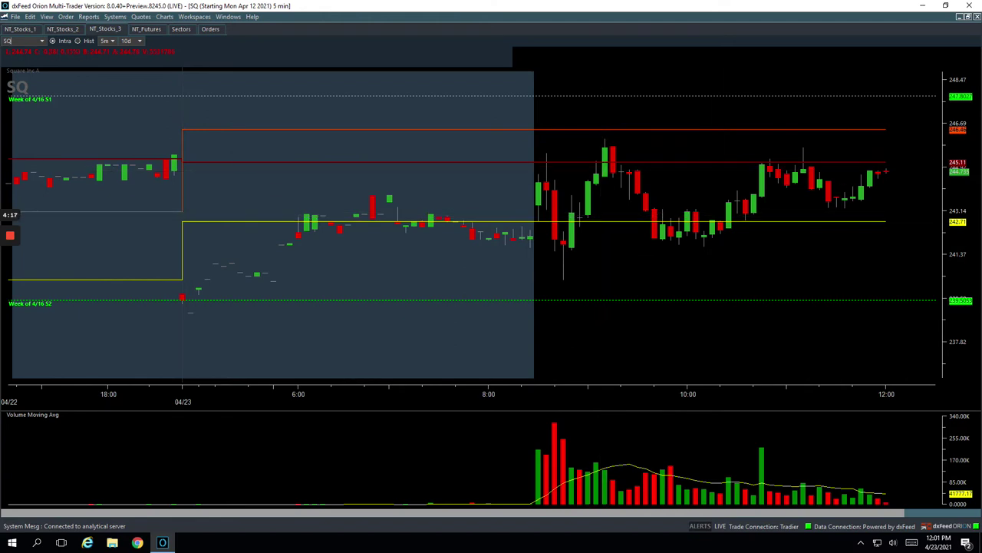
click(967, 17)
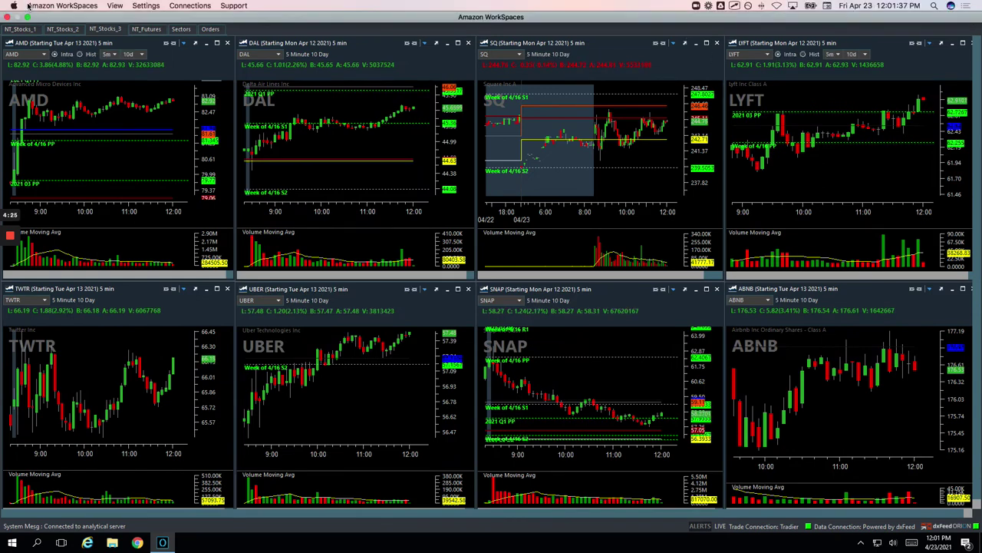
Switch back to the Day Trading Tracker and review the Mighty Ninety section's weekly P/L, trades and winning percentage.
click(27, 17)
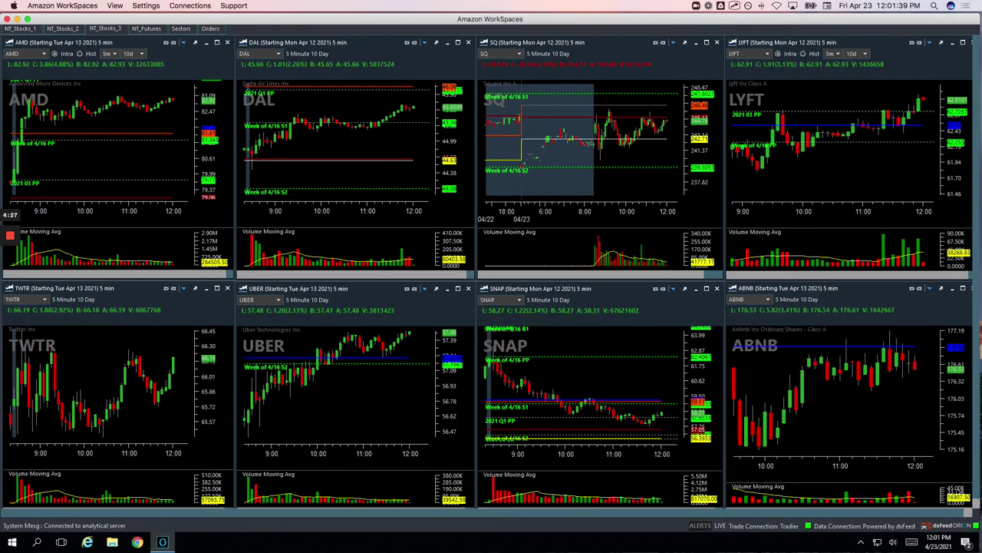
key(super+Tab)
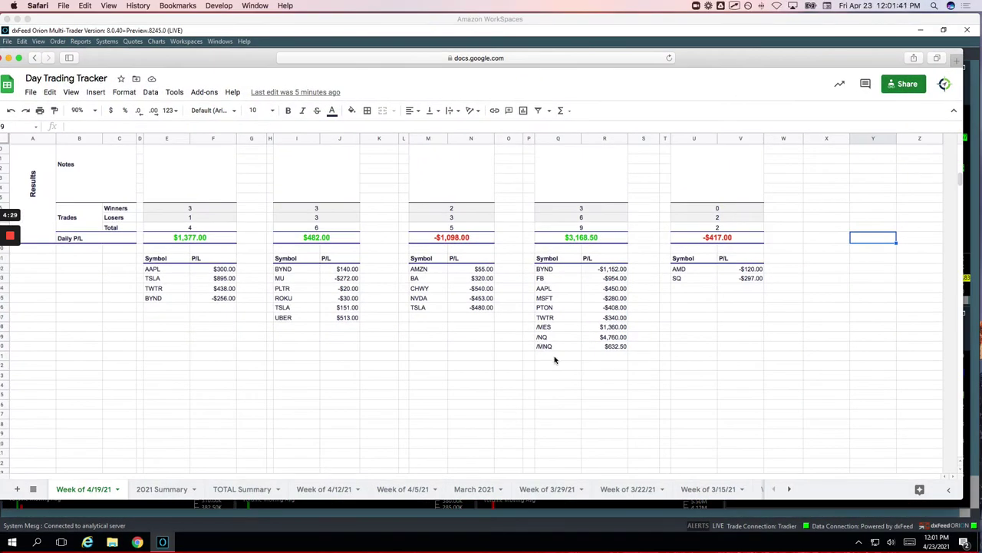
scroll(554, 360, up, 15)
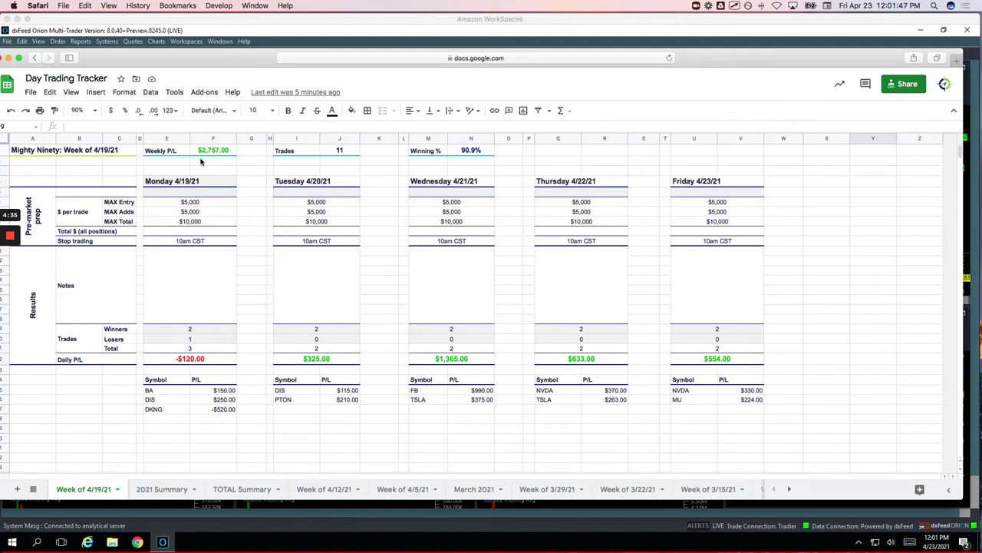
mouse_move(196, 159)
mouse_down()
mouse_move(235, 162)
mouse_move(238, 146)
mouse_move(205, 143)
mouse_move(198, 158)
mouse_up()
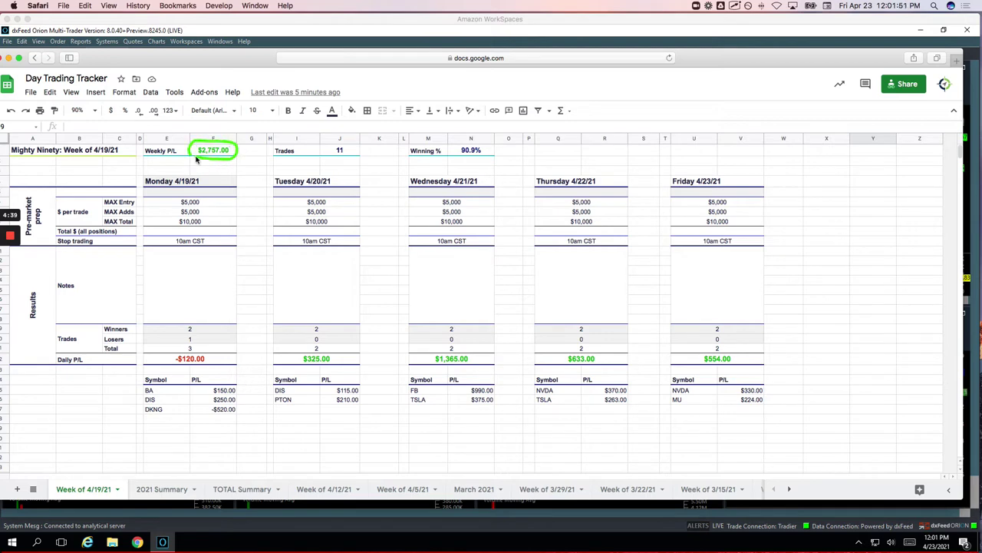
mouse_move(347, 146)
mouse_down()
mouse_move(346, 161)
mouse_move(345, 145)
mouse_up()
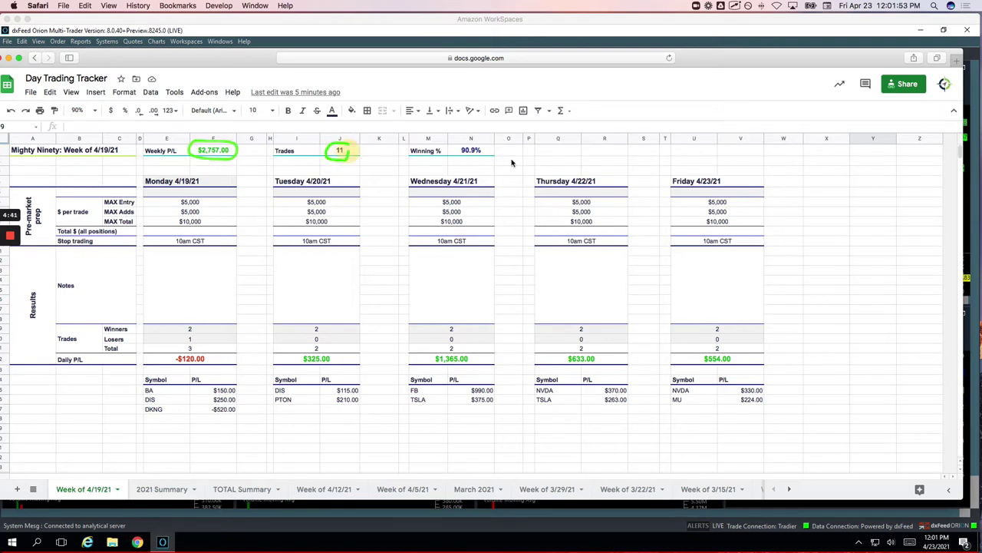
mouse_move(483, 149)
mouse_down()
mouse_move(445, 150)
mouse_move(481, 165)
mouse_move(485, 147)
mouse_up()
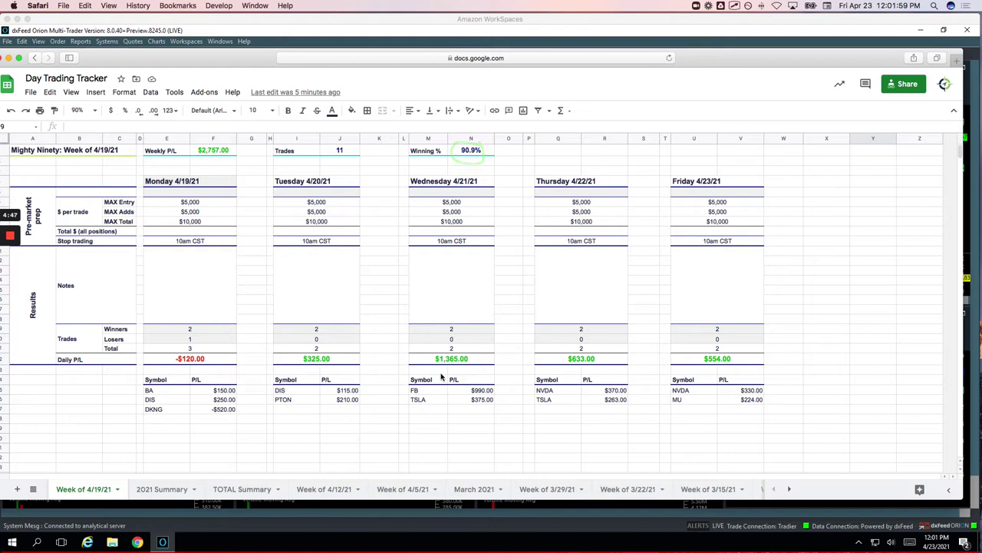
Review the Pairs Trades section of the week of 4/19/21, marking its weekly P/L.
scroll(444, 376, down, 5)
scroll(441, 377, down, 8)
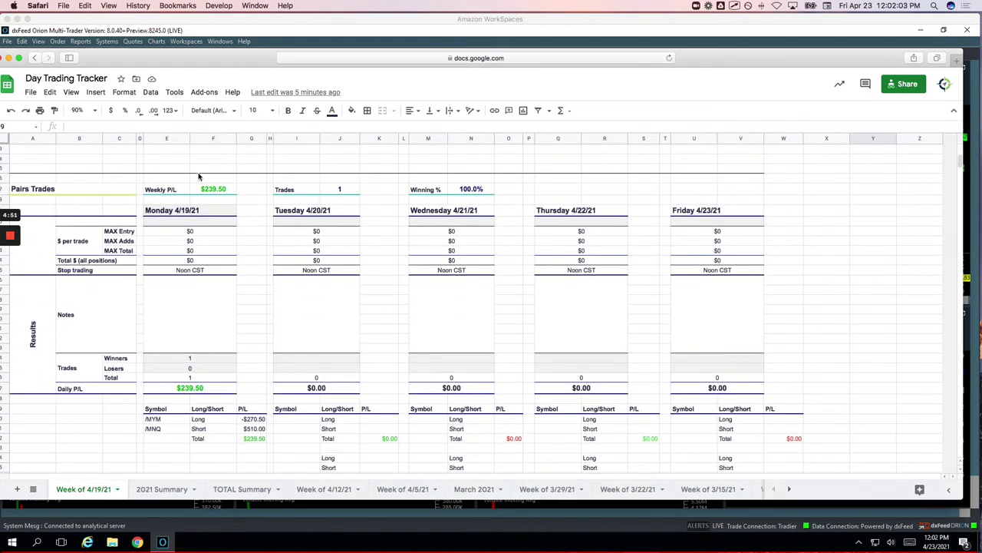
mouse_move(223, 182)
mouse_down()
mouse_move(257, 193)
mouse_move(227, 178)
mouse_up()
Review the Runners section's weekly summary, circling the weekly P/L and underlining the winning percentage.
scroll(423, 253, down, 2)
scroll(423, 252, up, 12)
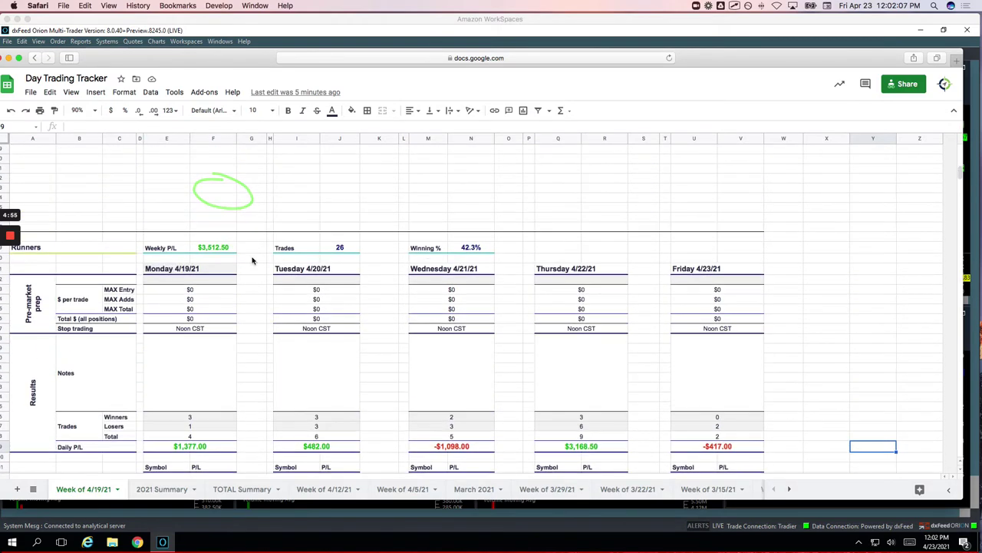
mouse_move(225, 244)
mouse_down()
mouse_move(202, 241)
mouse_move(246, 244)
mouse_up()
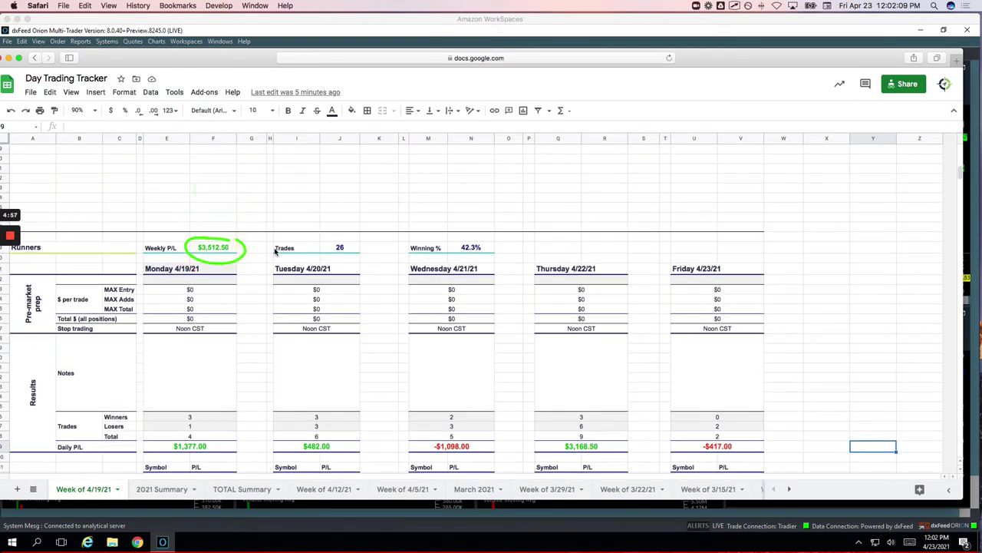
drag(460, 257, 478, 257)
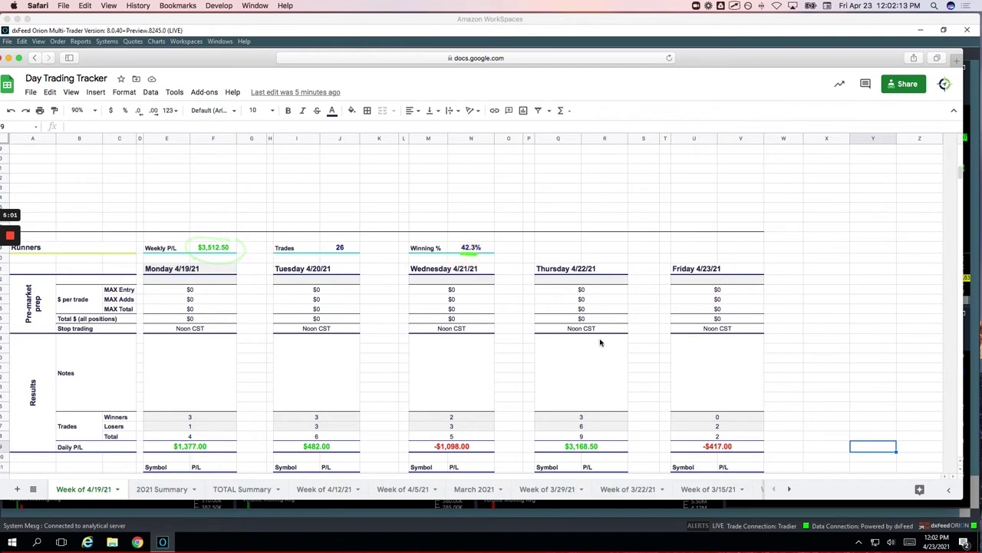
Examine the Runners' daily P/L and per-symbol results, circling the Thursday and Friday totals.
scroll(593, 311, down, 5)
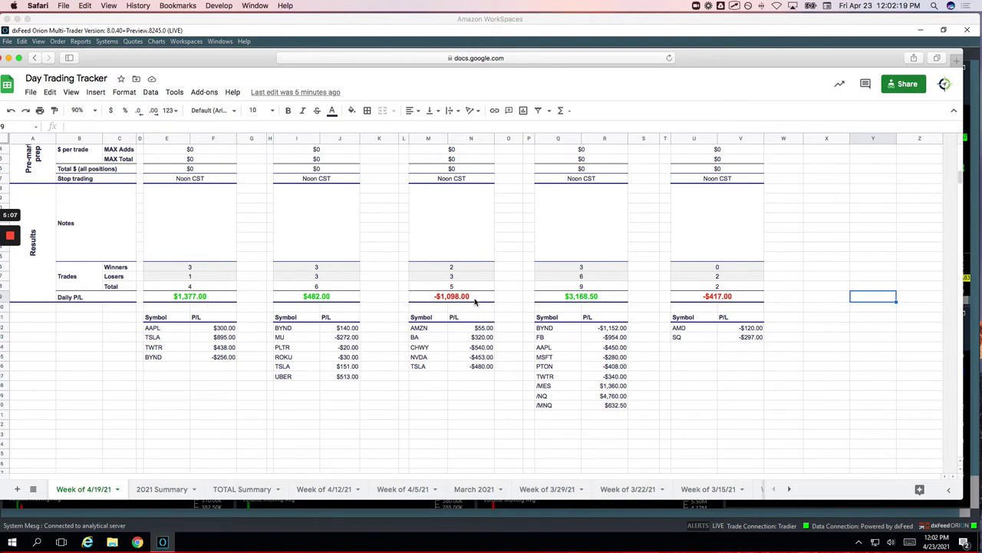
mouse_move(614, 298)
mouse_down()
mouse_move(544, 314)
mouse_move(610, 290)
mouse_up()
mouse_move(741, 294)
mouse_down()
mouse_move(724, 299)
mouse_move(729, 307)
mouse_up()
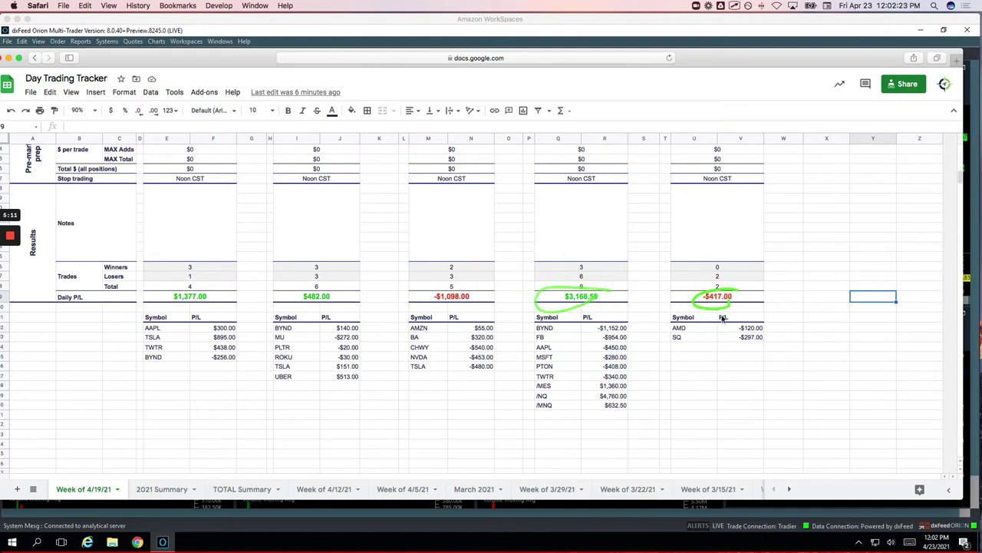
scroll(594, 322, up, 3)
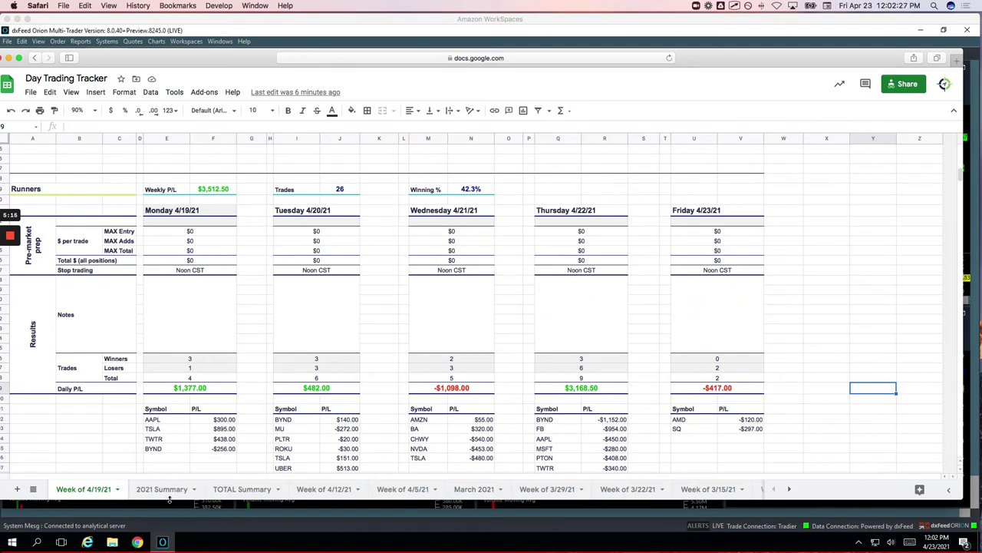
Open the 2021 Summary sheet and mark the Profit/Loss of the Mighty Ninety, Pairs Trade, Runners and Total Trade summaries.
click(163, 489)
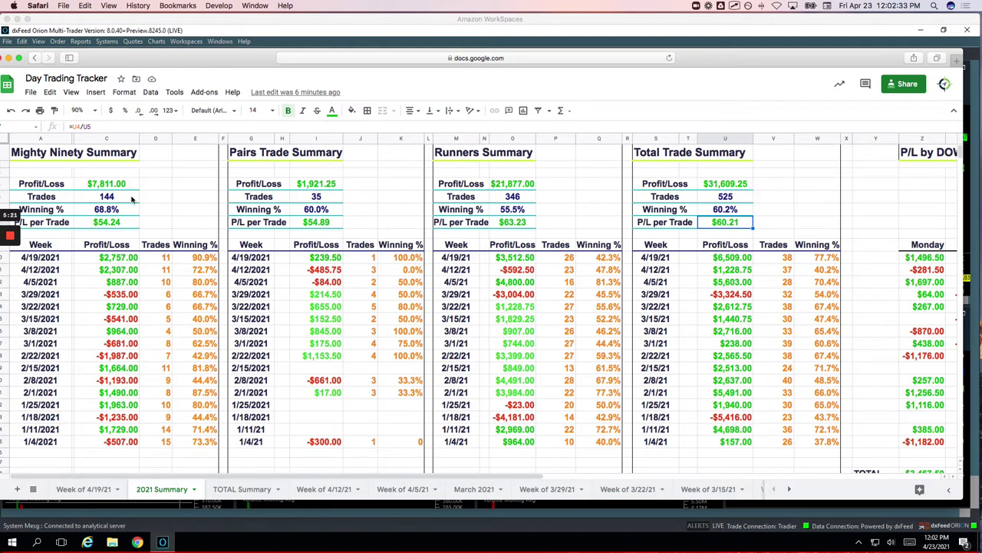
drag(141, 181, 159, 173)
drag(346, 182, 367, 173)
drag(540, 182, 562, 174)
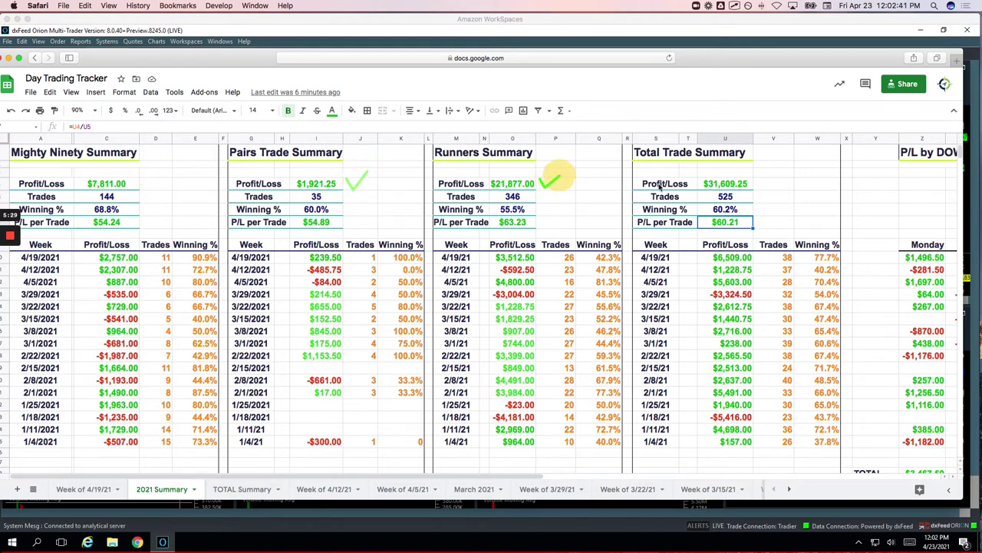
mouse_move(758, 180)
mouse_down()
mouse_move(771, 193)
mouse_move(761, 178)
mouse_up()
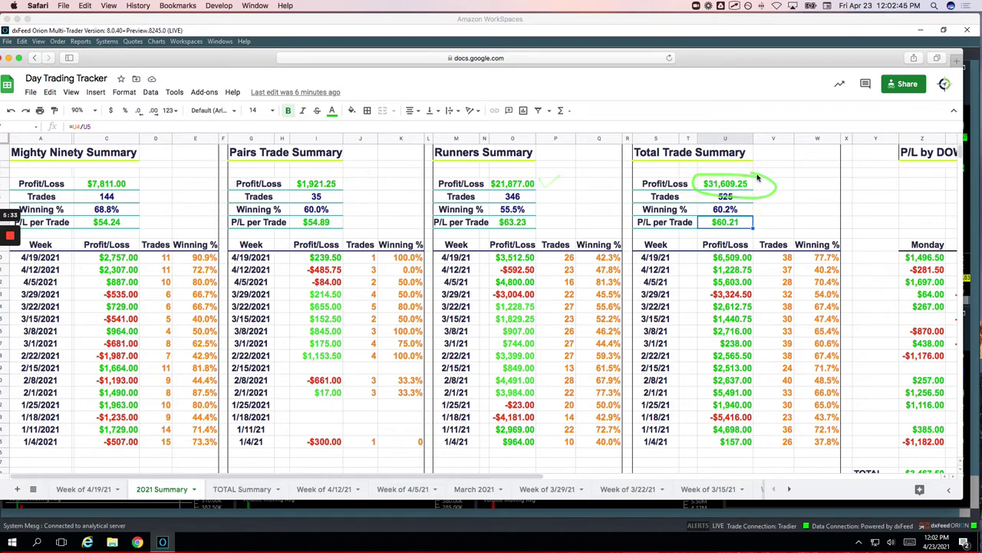
Examine the P/L by DOW table, marking the latest week's row and comparing the Tuesday, Wednesday and Thursday totals.
scroll(758, 178, right, 5)
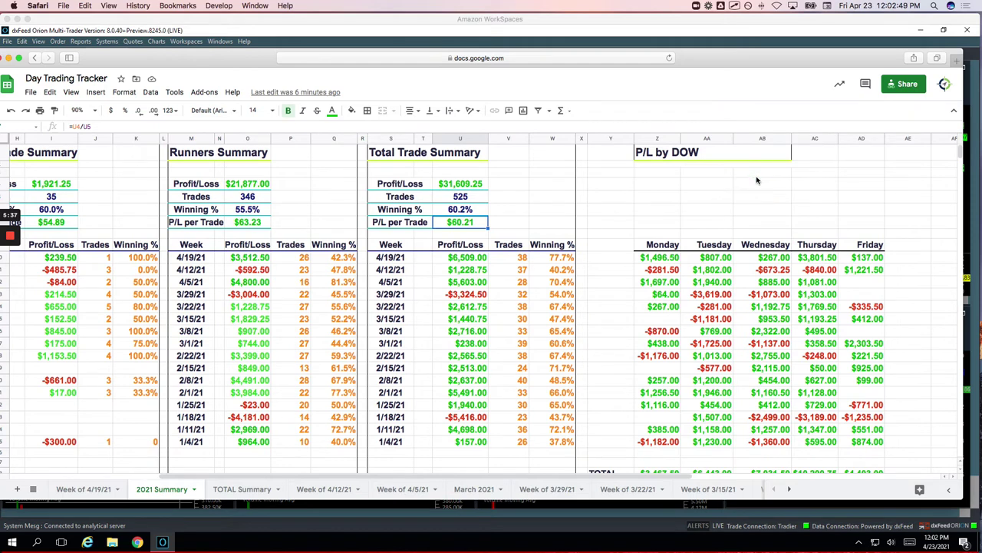
scroll(721, 172, down, 3)
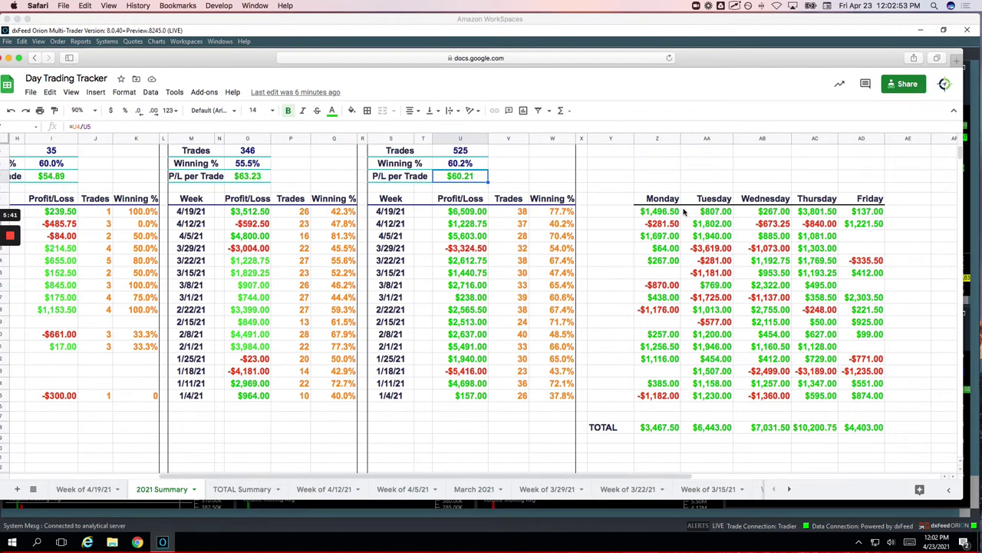
mouse_move(682, 209)
mouse_down()
mouse_move(895, 201)
mouse_move(897, 218)
mouse_up()
mouse_move(835, 417)
mouse_down()
mouse_move(796, 419)
mouse_move(794, 437)
mouse_move(828, 439)
mouse_move(844, 426)
mouse_move(841, 413)
mouse_move(850, 421)
mouse_up()
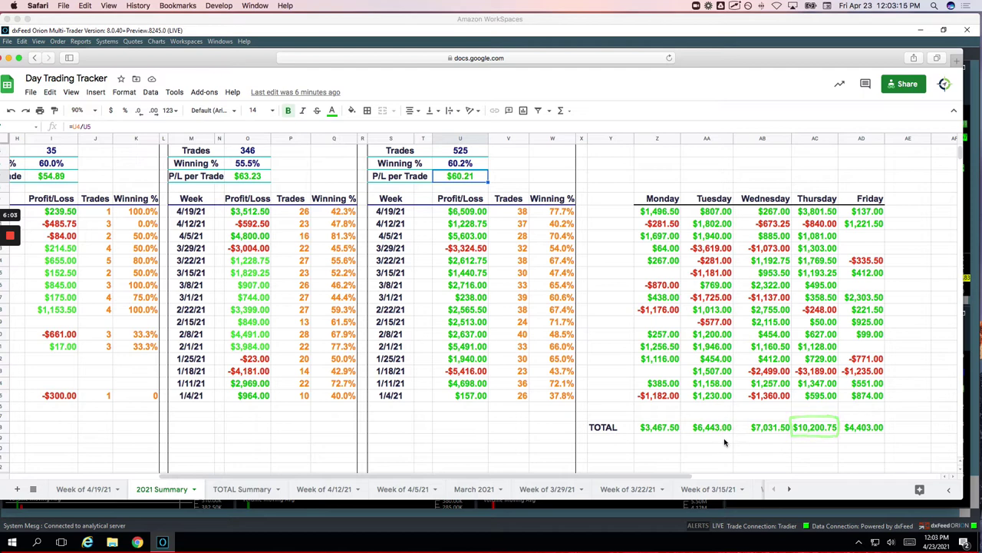
drag(721, 437, 826, 431)
mouse_move(719, 436)
mouse_down()
mouse_move(722, 446)
mouse_move(746, 434)
mouse_move(769, 450)
mouse_up()
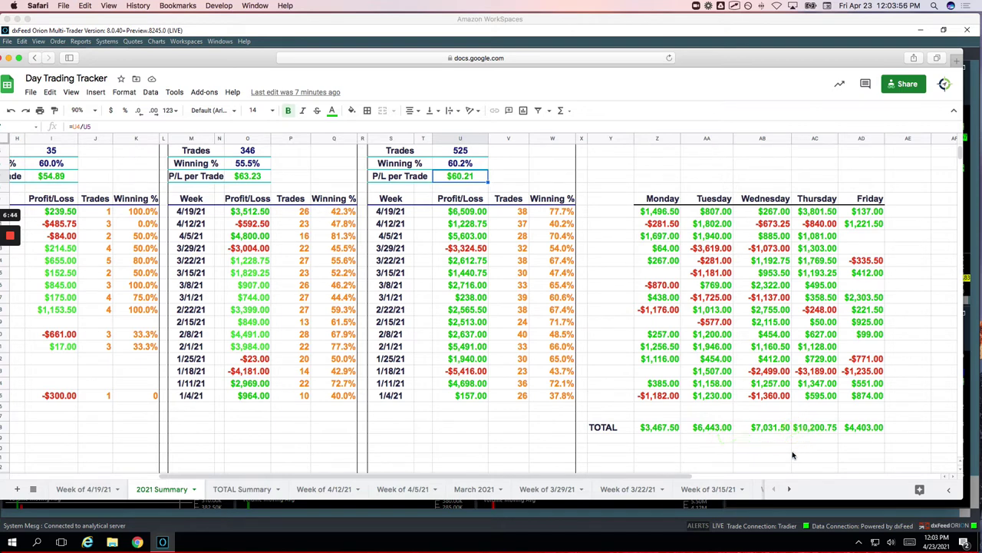
Open the TOTAL Summary sheet and mark the Total Trade profit/loss for the week of 9/14/20.
click(270, 489)
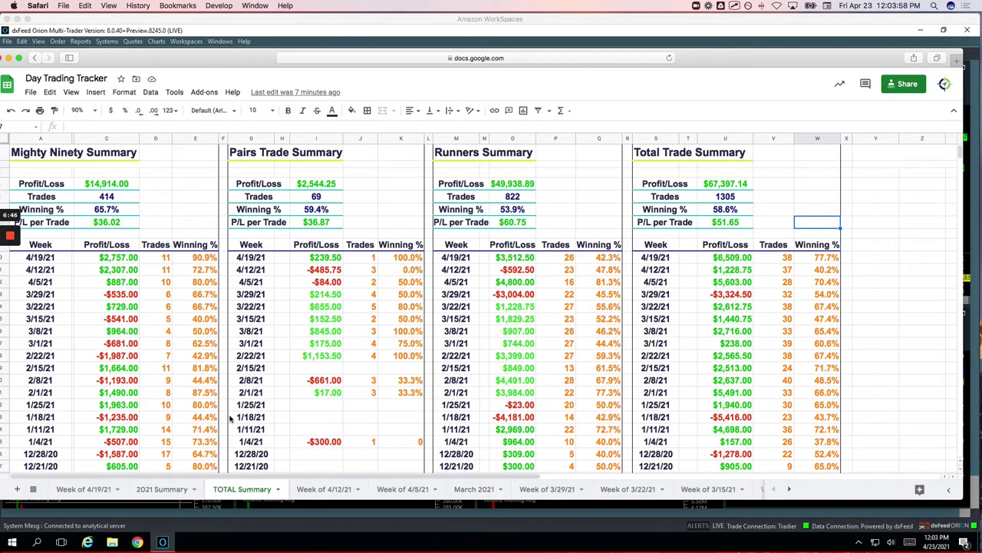
scroll(231, 410, down, 10)
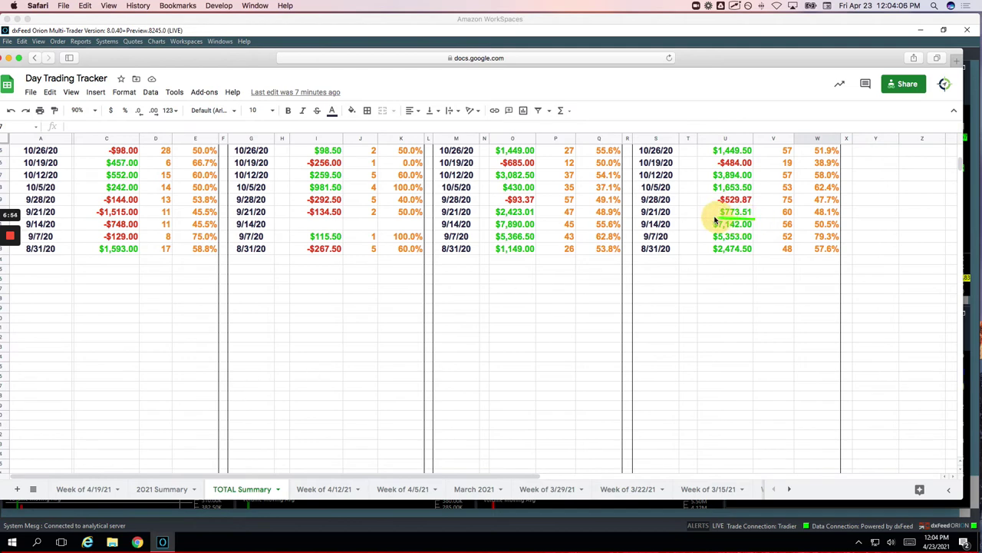
click(717, 224)
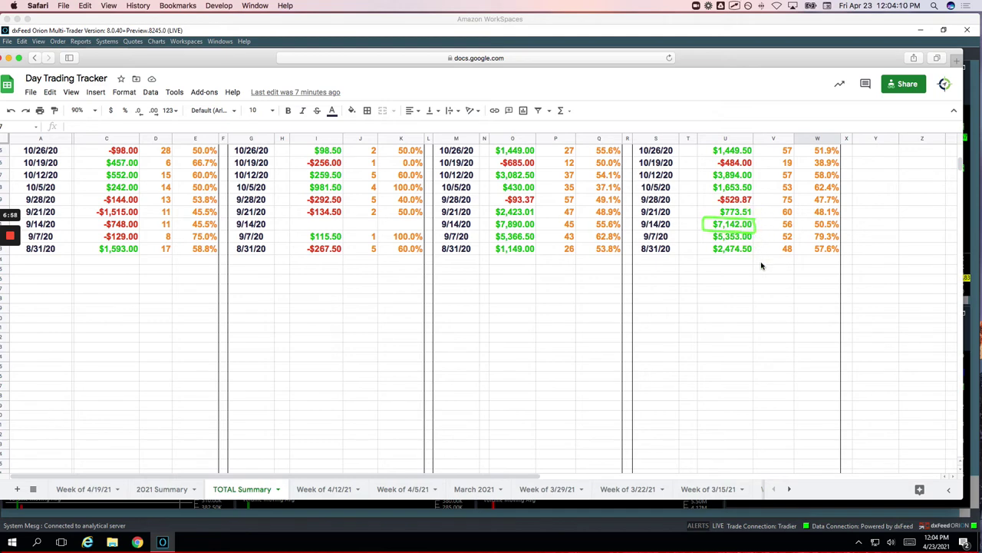
Return to the start of the TOTAL Summary and mark the 4/19/21 week's total profit/loss and the overall Profit/Loss.
scroll(762, 267, up, 7)
scroll(762, 266, up, 4)
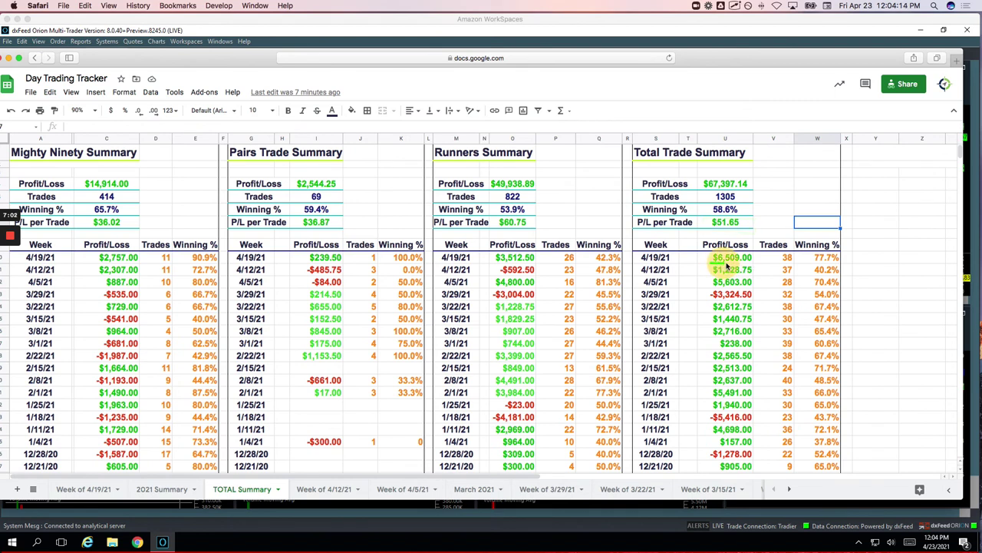
drag(756, 264, 708, 252)
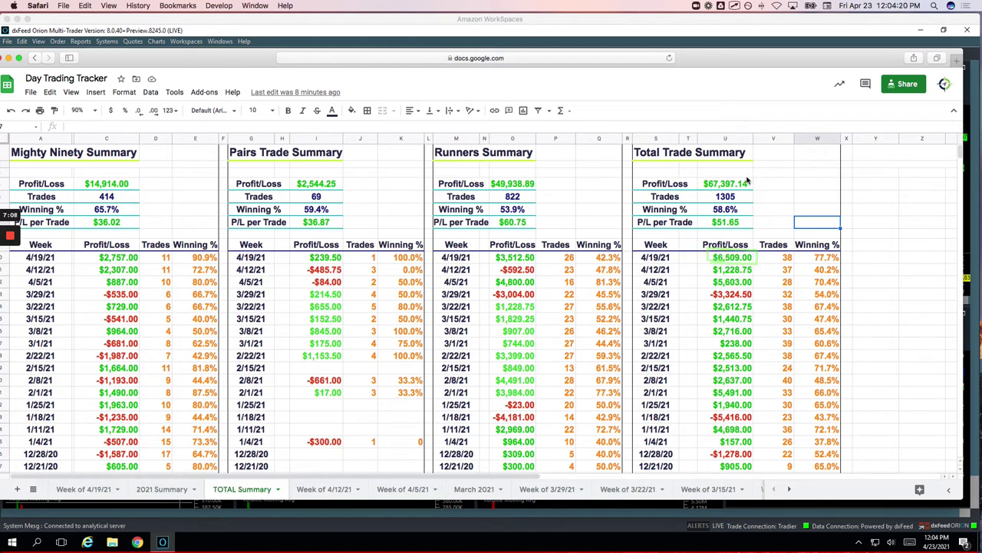
mouse_move(749, 178)
mouse_down()
mouse_move(691, 188)
mouse_move(707, 198)
mouse_move(757, 188)
mouse_move(742, 183)
mouse_up()
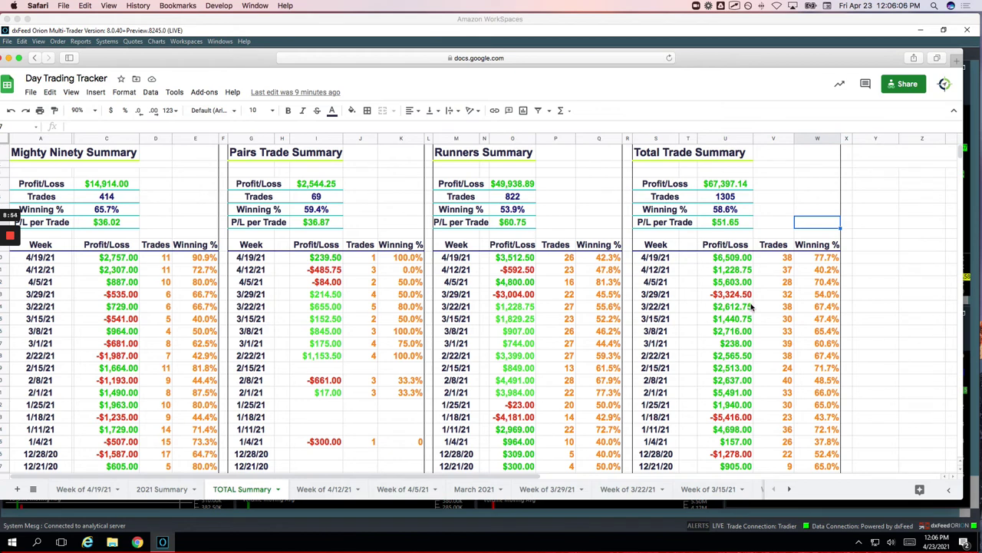
Look through the TOTAL Summary's weekly results back to October 2020 and return to the summary headings.
scroll(752, 307, down, 2)
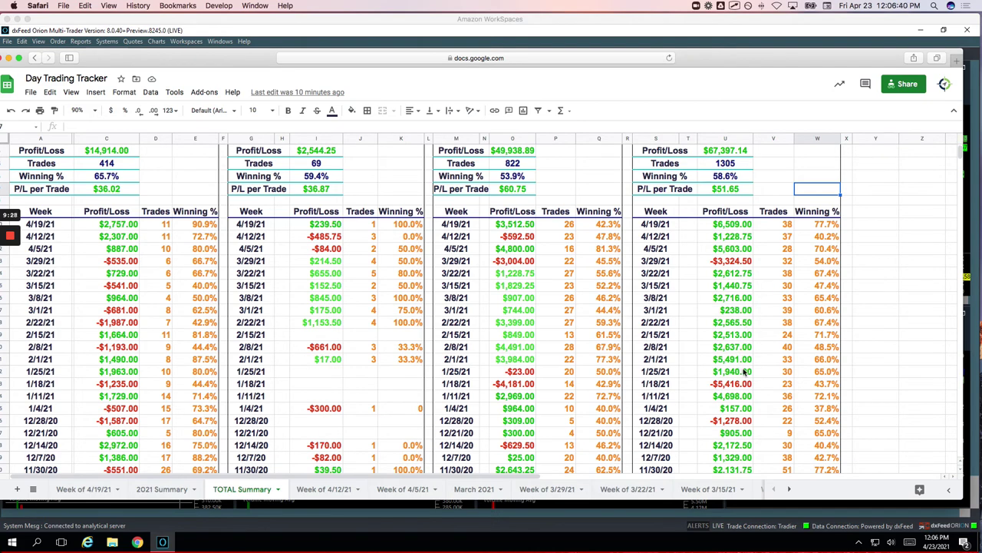
scroll(743, 371, down, 5)
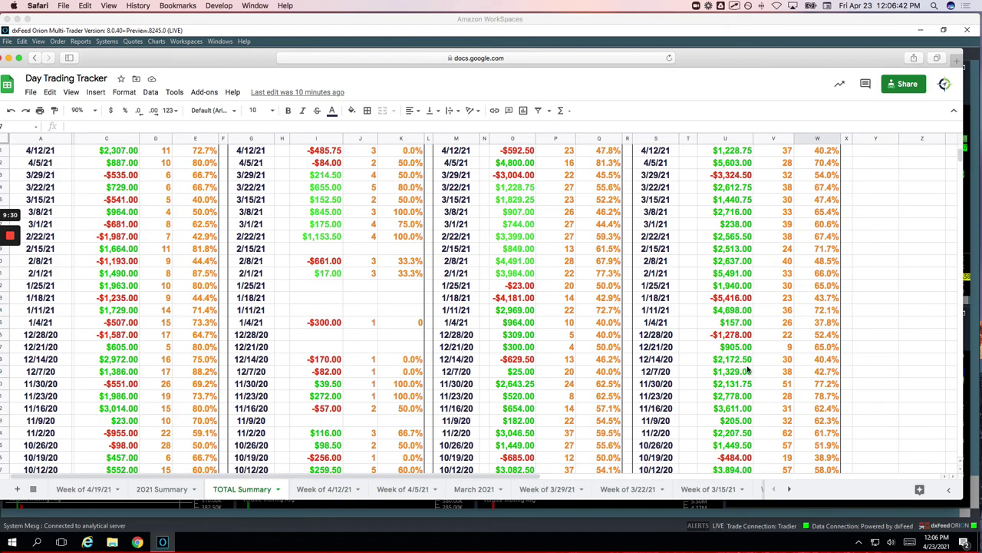
scroll(747, 371, up, 5)
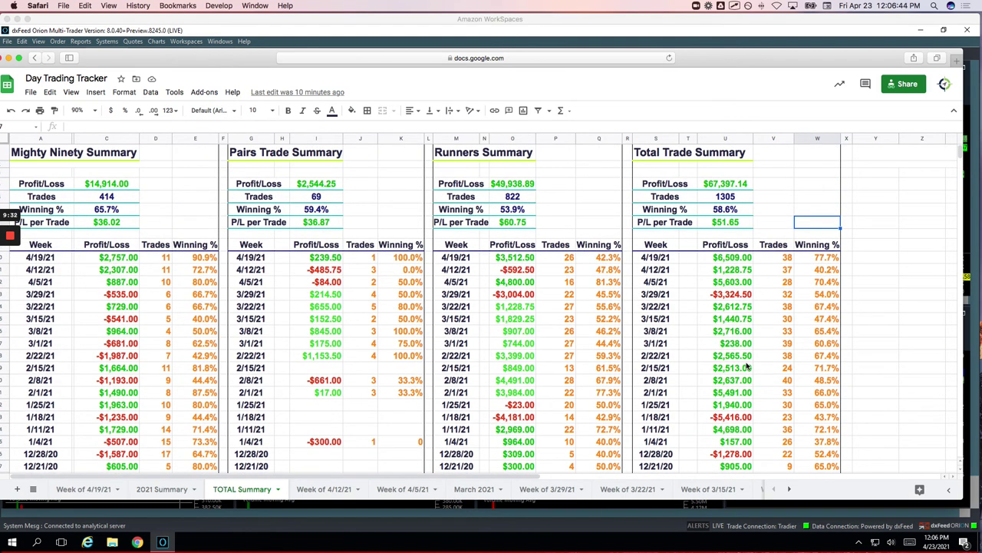